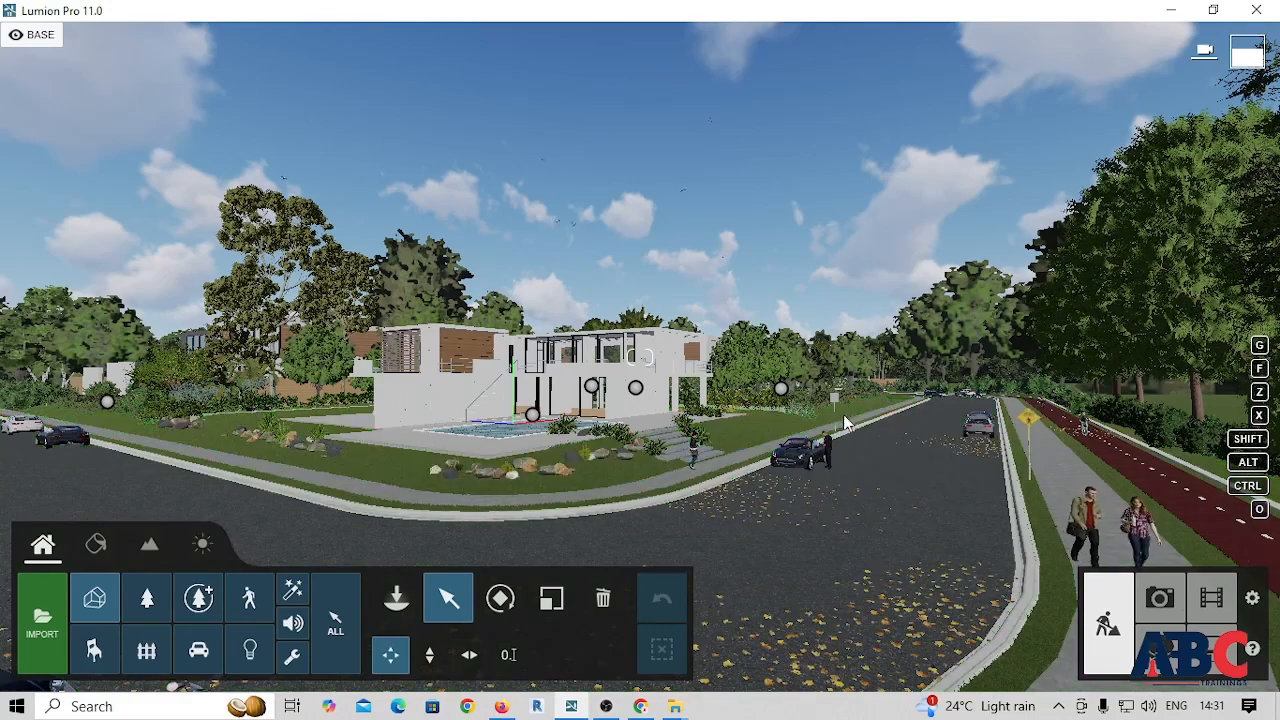
- Switch to movie mode and apply the Custom Style to the first clip in place of Realistic
left_click(1210, 605)
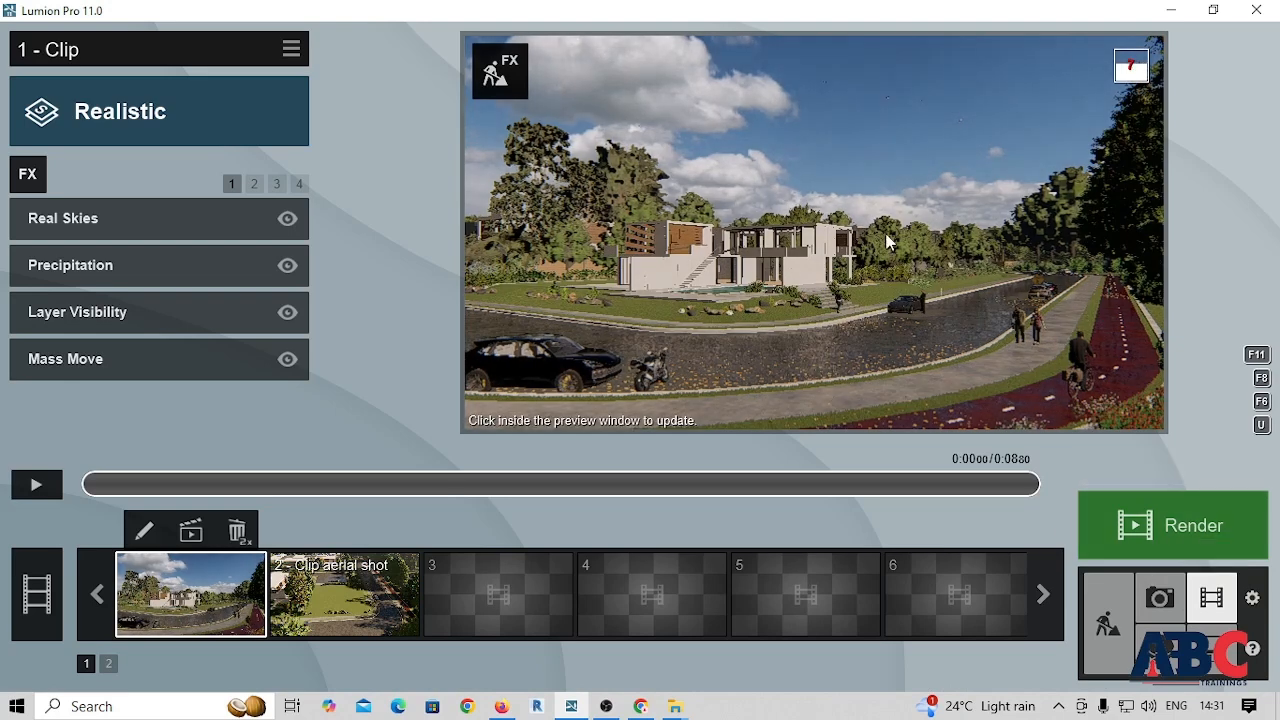
left_click(146, 112)
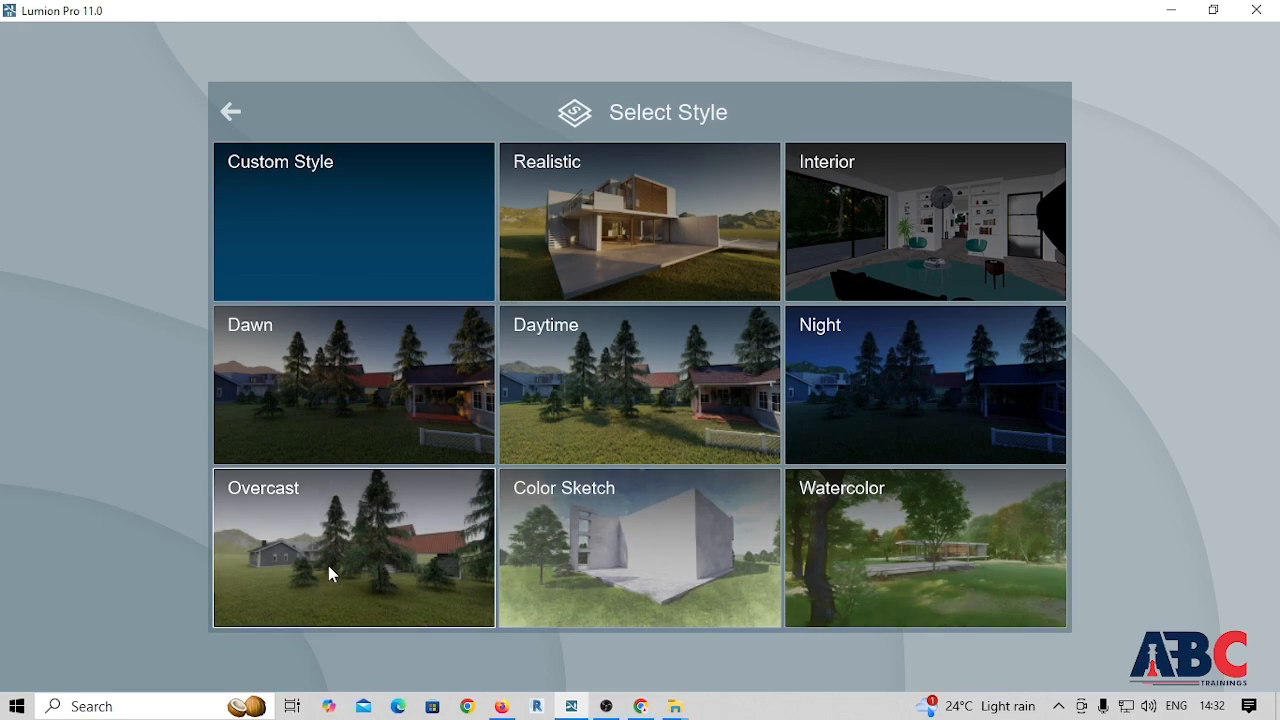
left_click(313, 264)
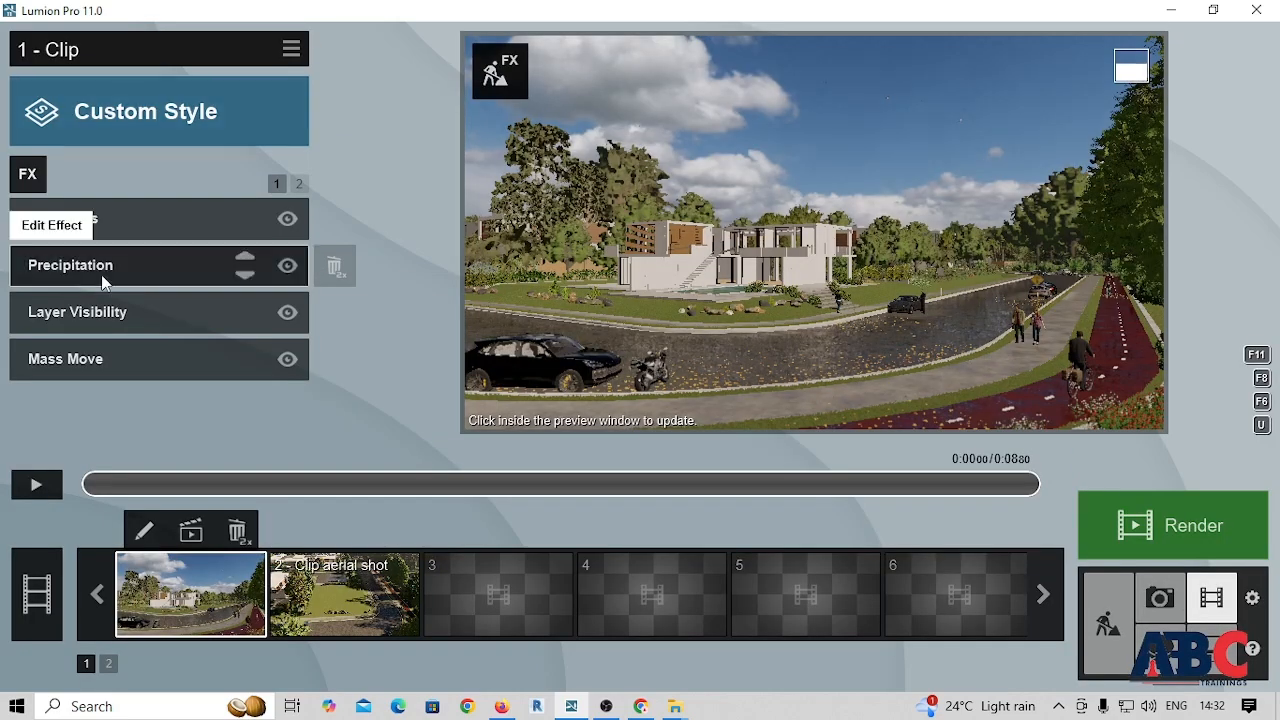
- Examine the effects available for the first clip in the sun, weather, sky, objects, camera, animation, artistic and advanced categories
left_click(25, 178)
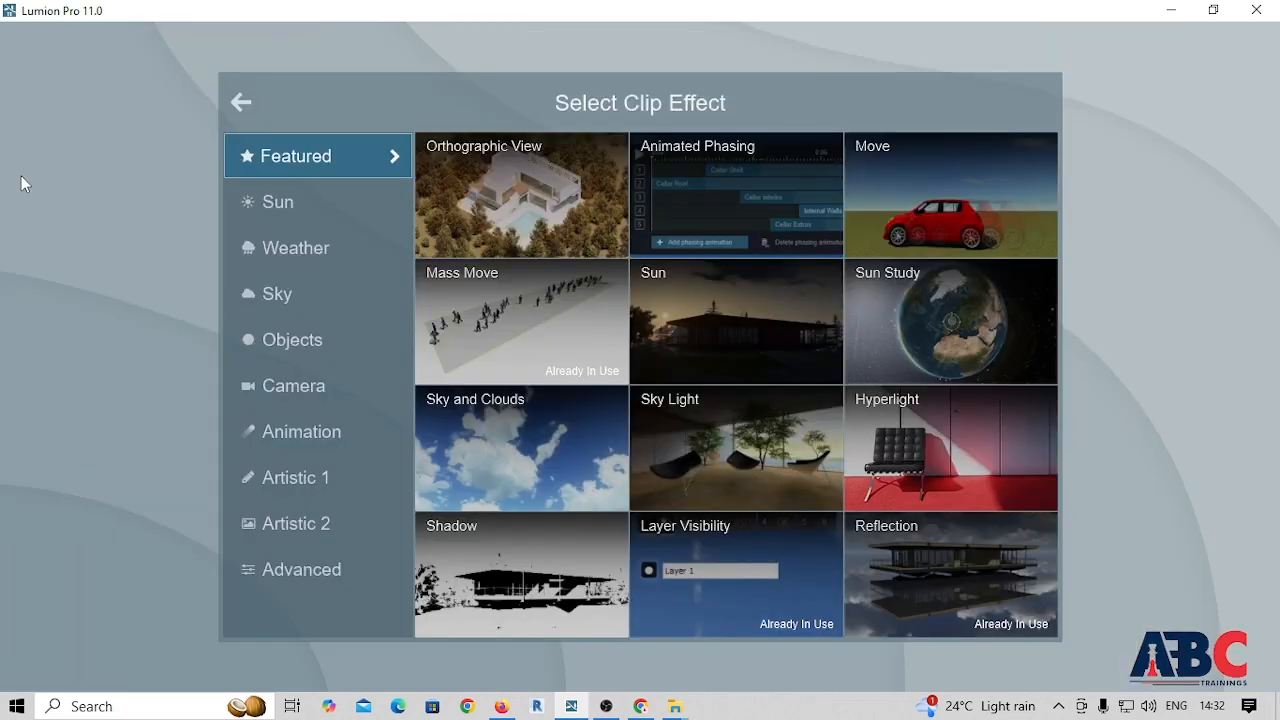
left_click(266, 212)
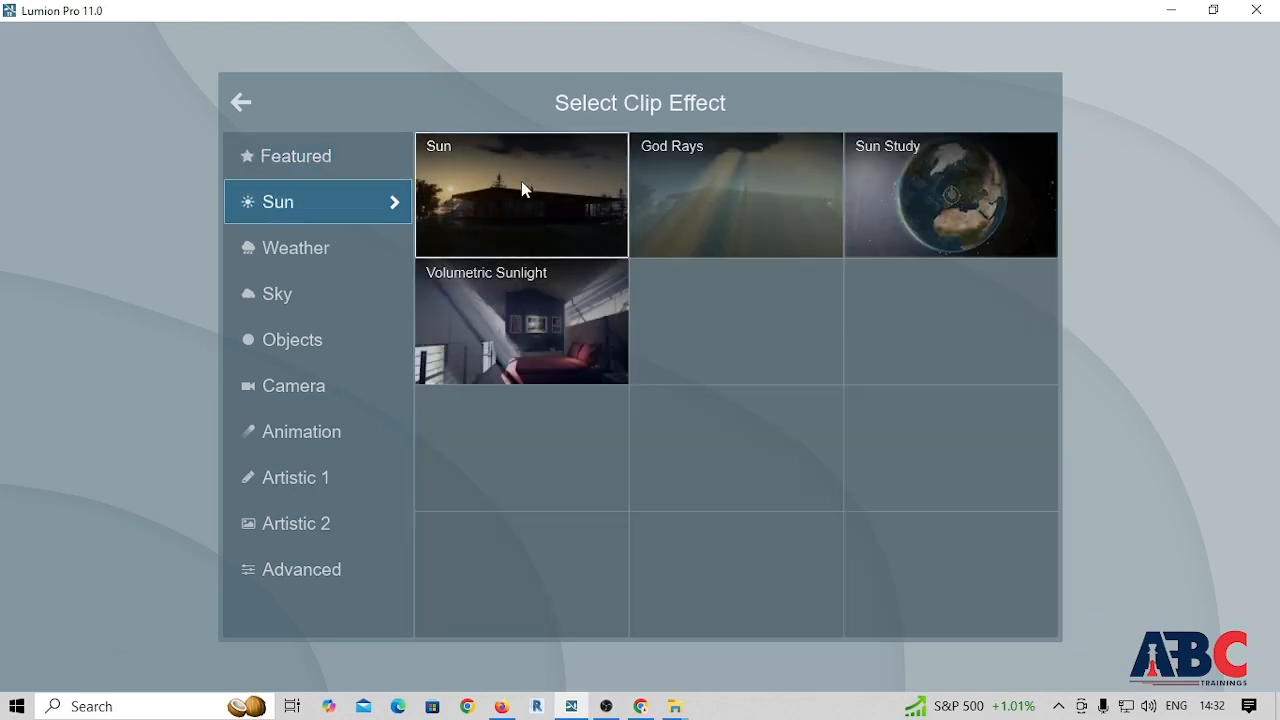
left_click(319, 262)
left_click(298, 300)
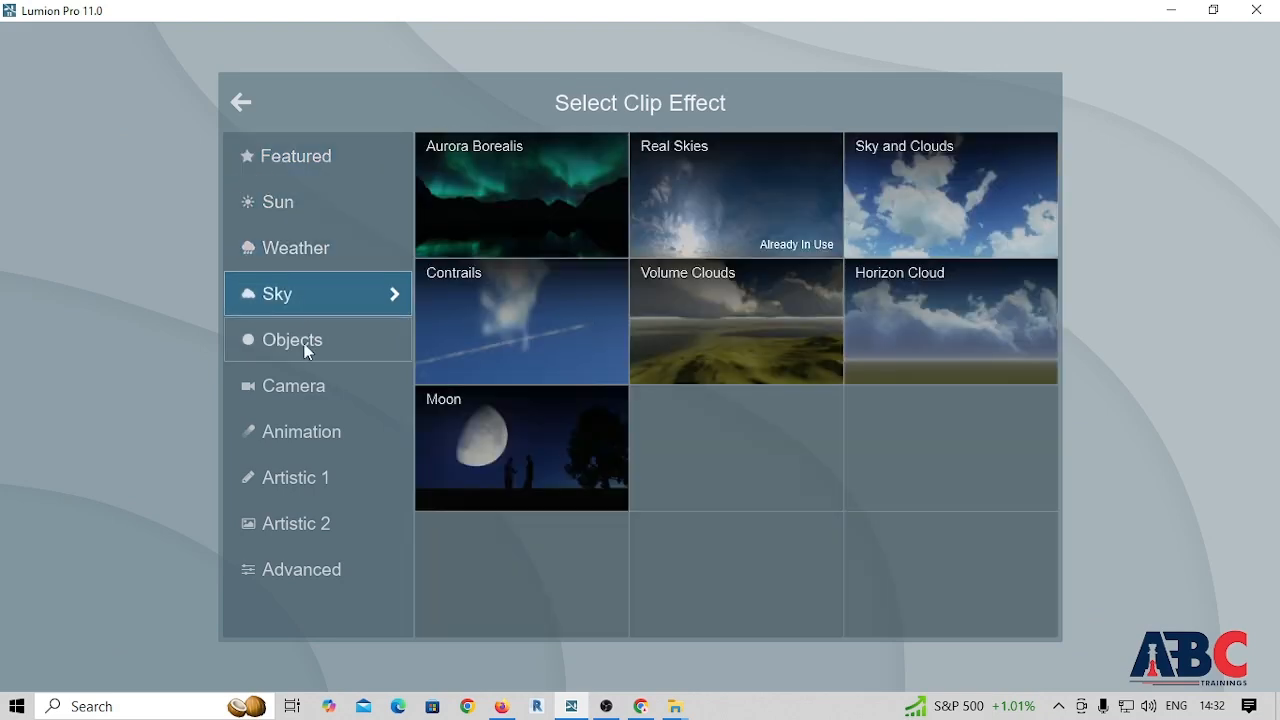
left_click(304, 352)
left_click(306, 383)
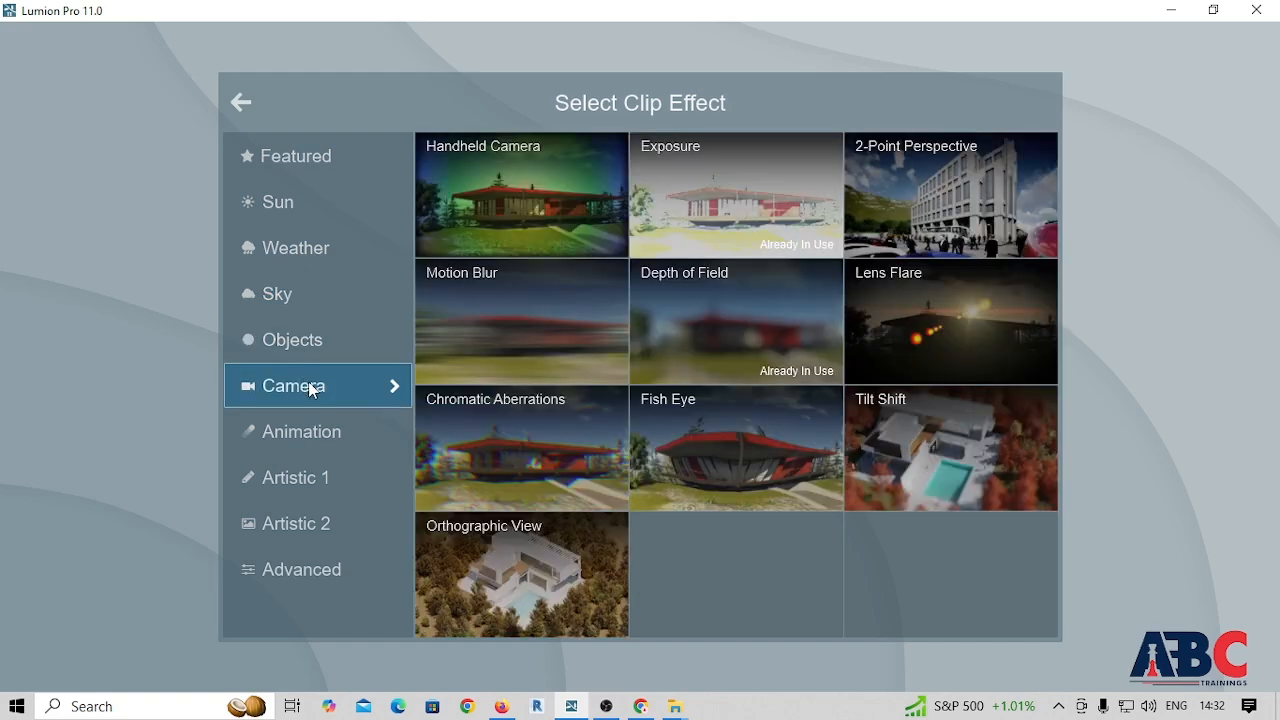
left_click(316, 434)
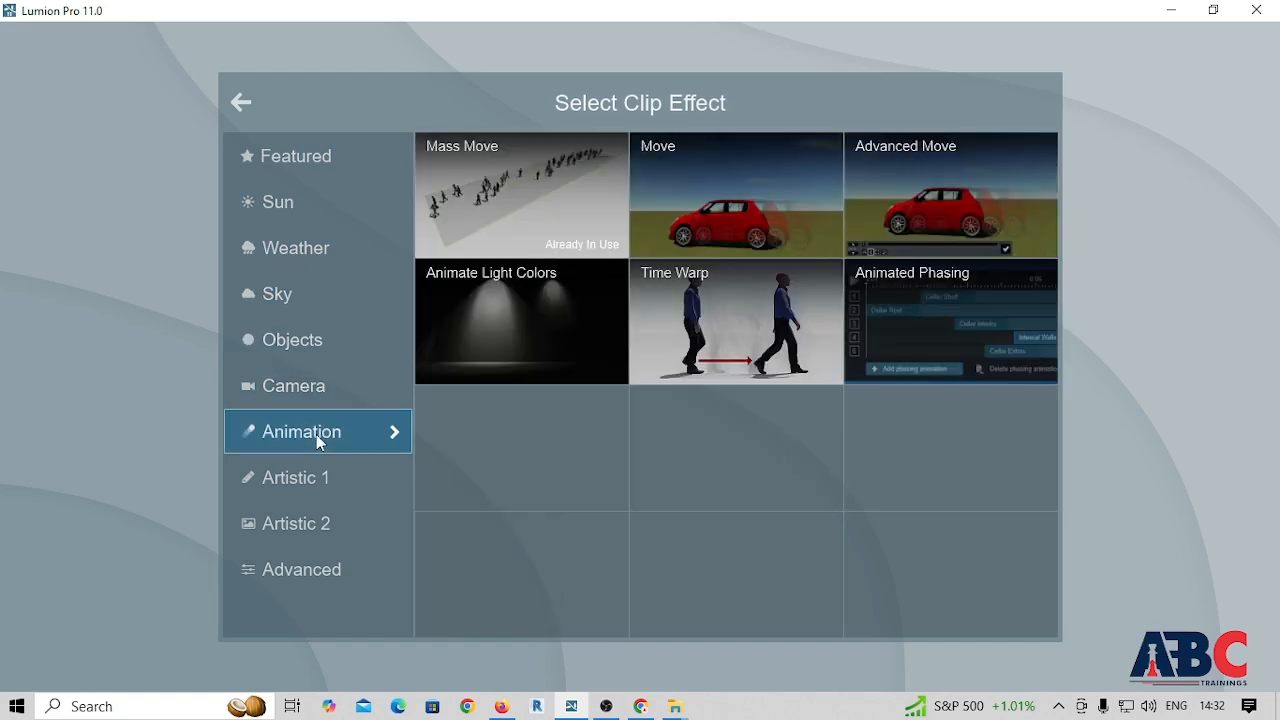
left_click(282, 485)
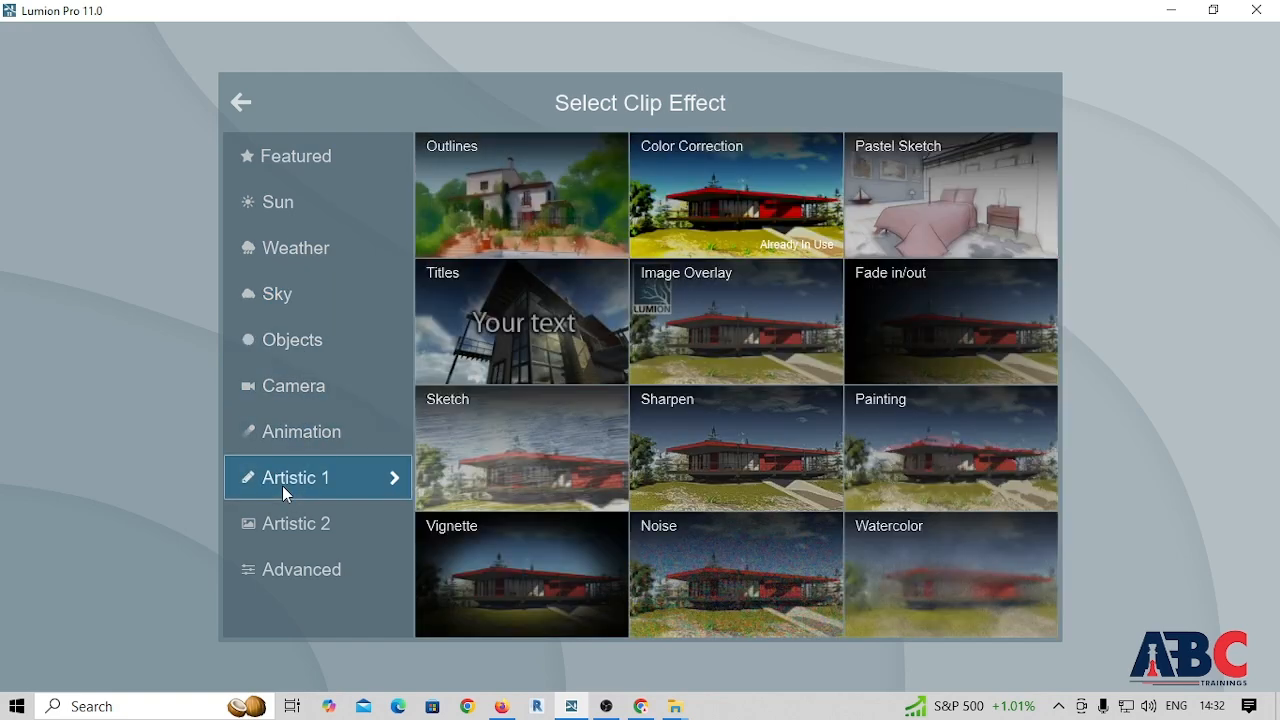
left_click(298, 568)
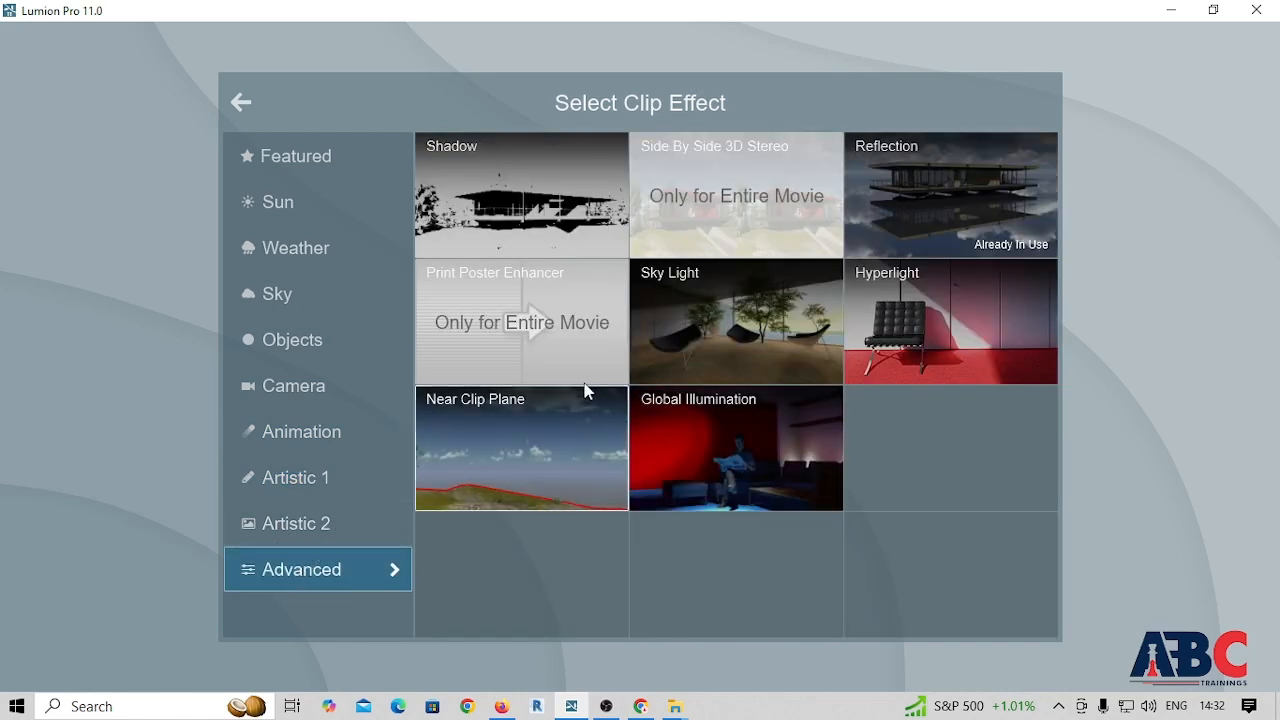
left_click(313, 213)
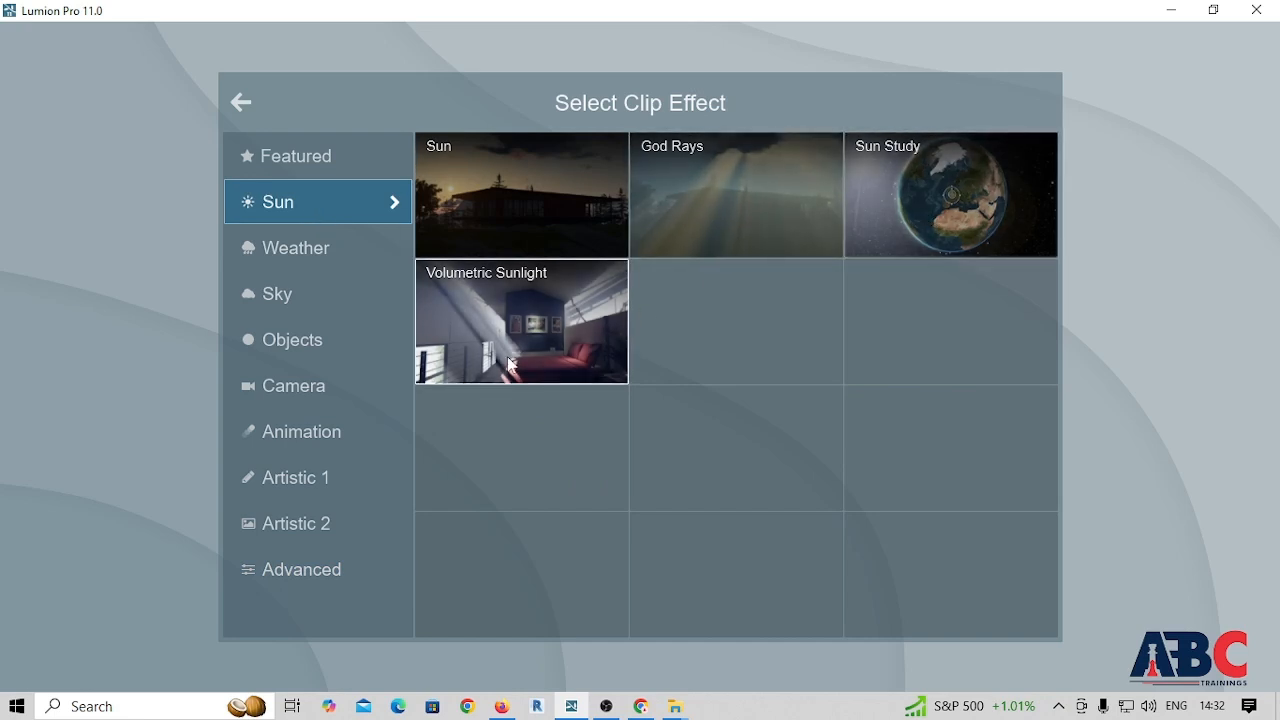
left_click(298, 260)
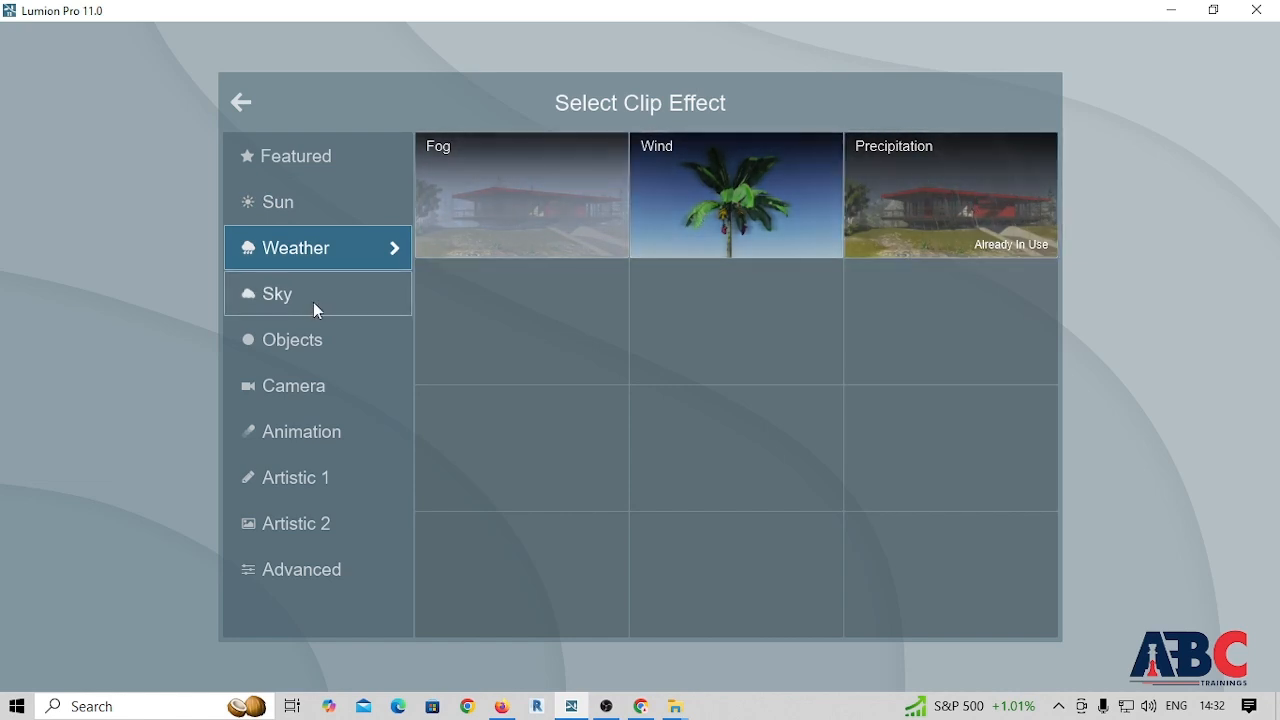
left_click(239, 106)
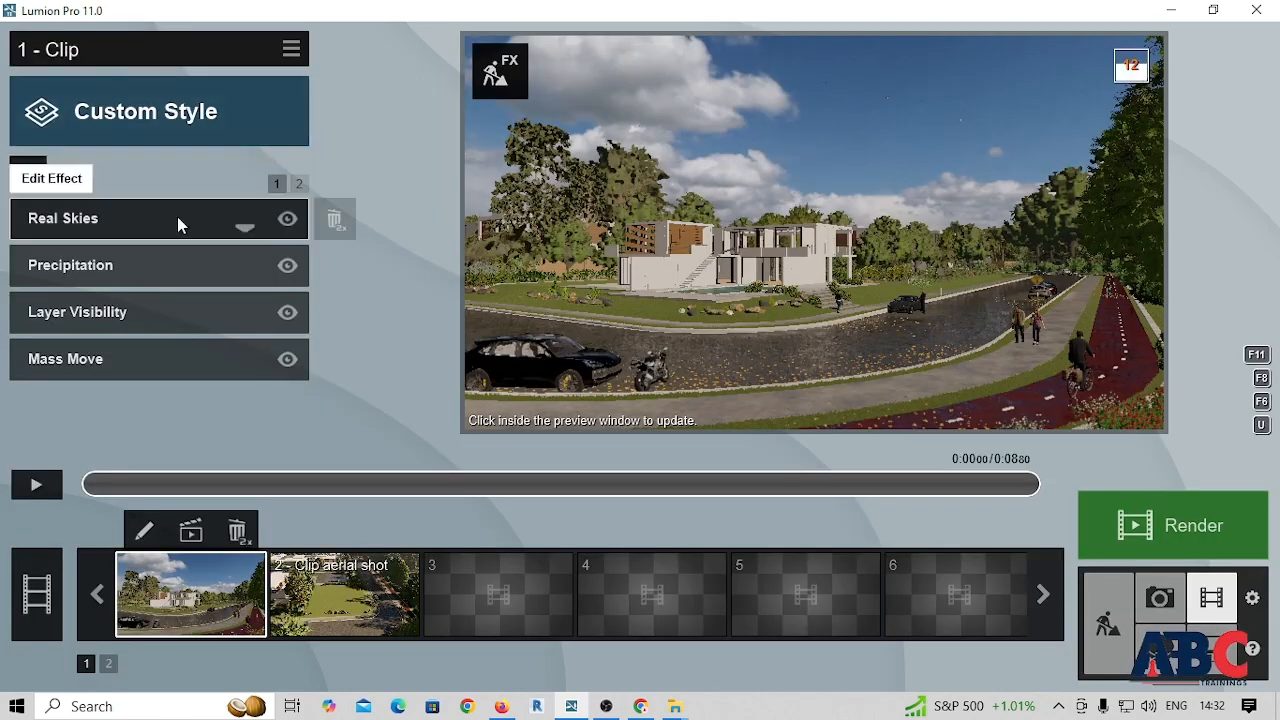
- Try the Cloudy 2 sky in the first clip's Real Skies effect, and replace it with the first Cloudy sky
left_click(179, 220)
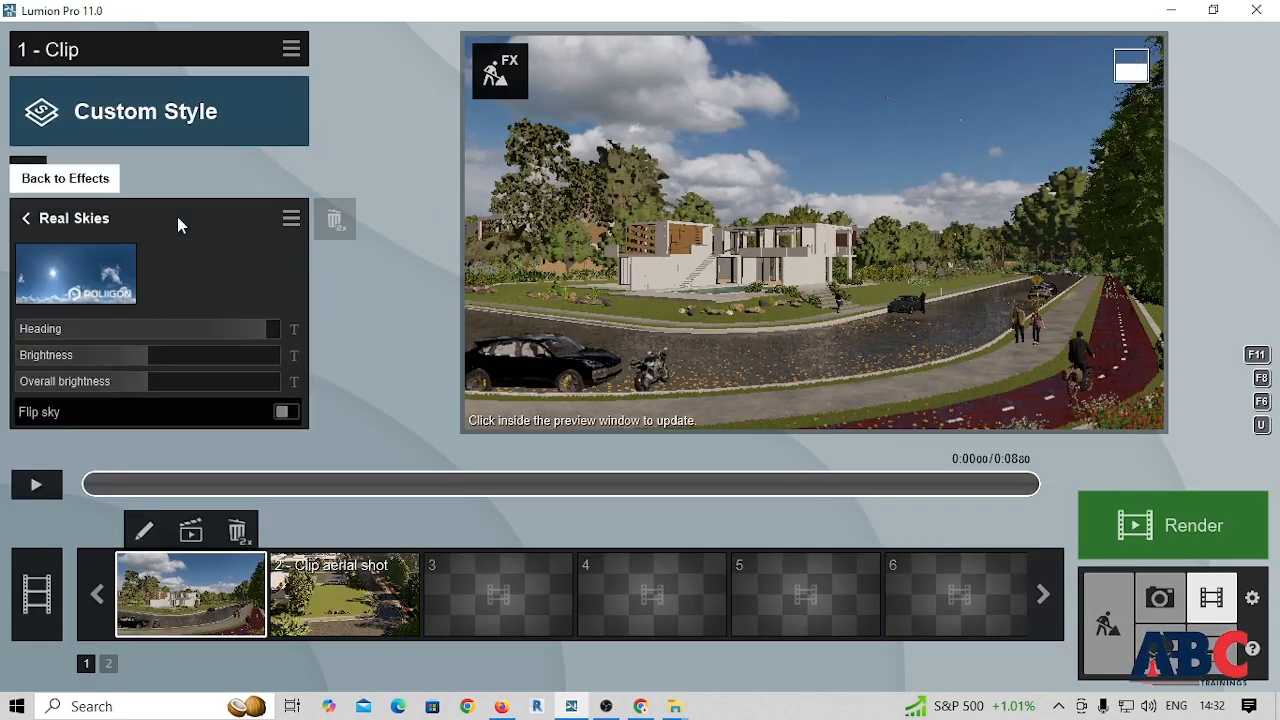
left_click(83, 276)
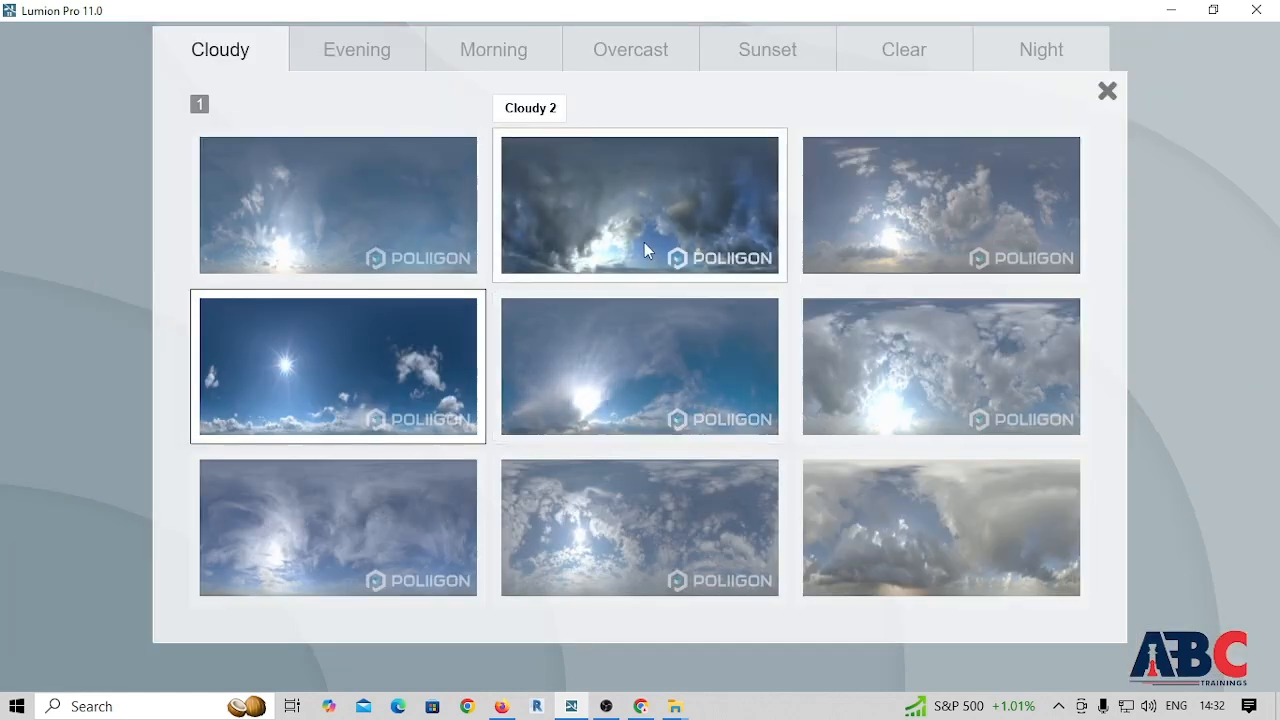
left_click(644, 250)
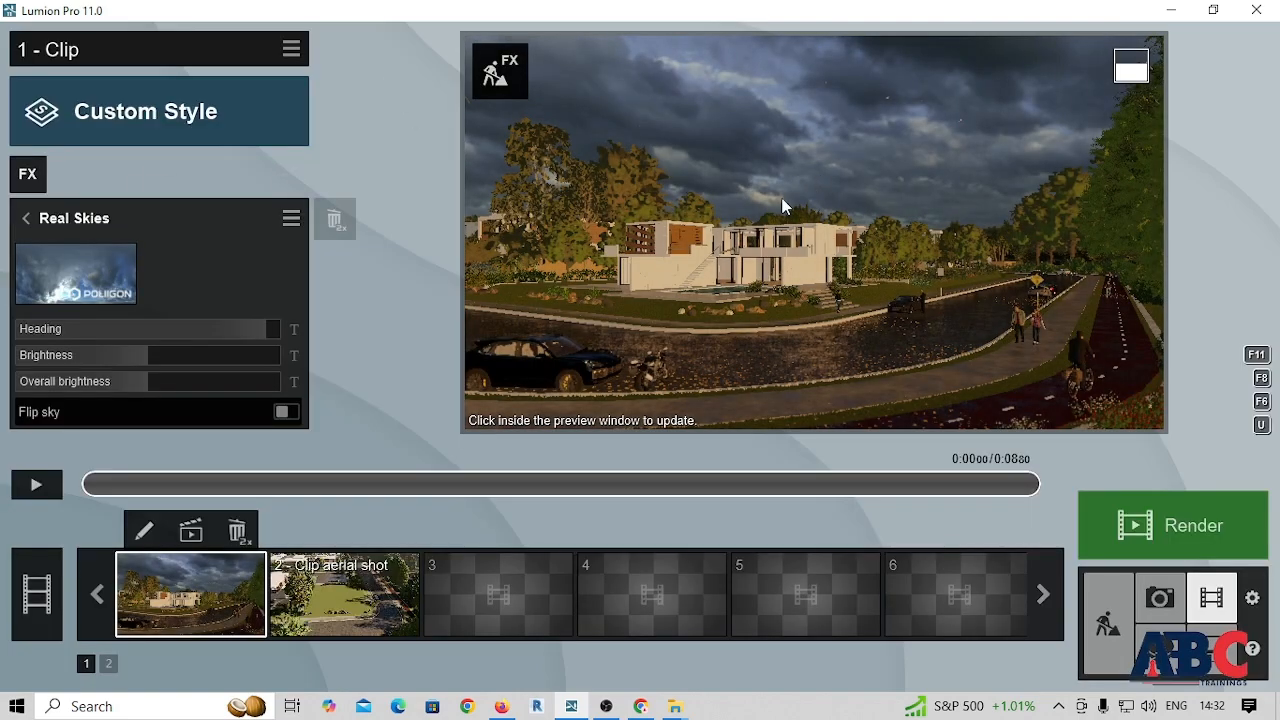
left_click(65, 288)
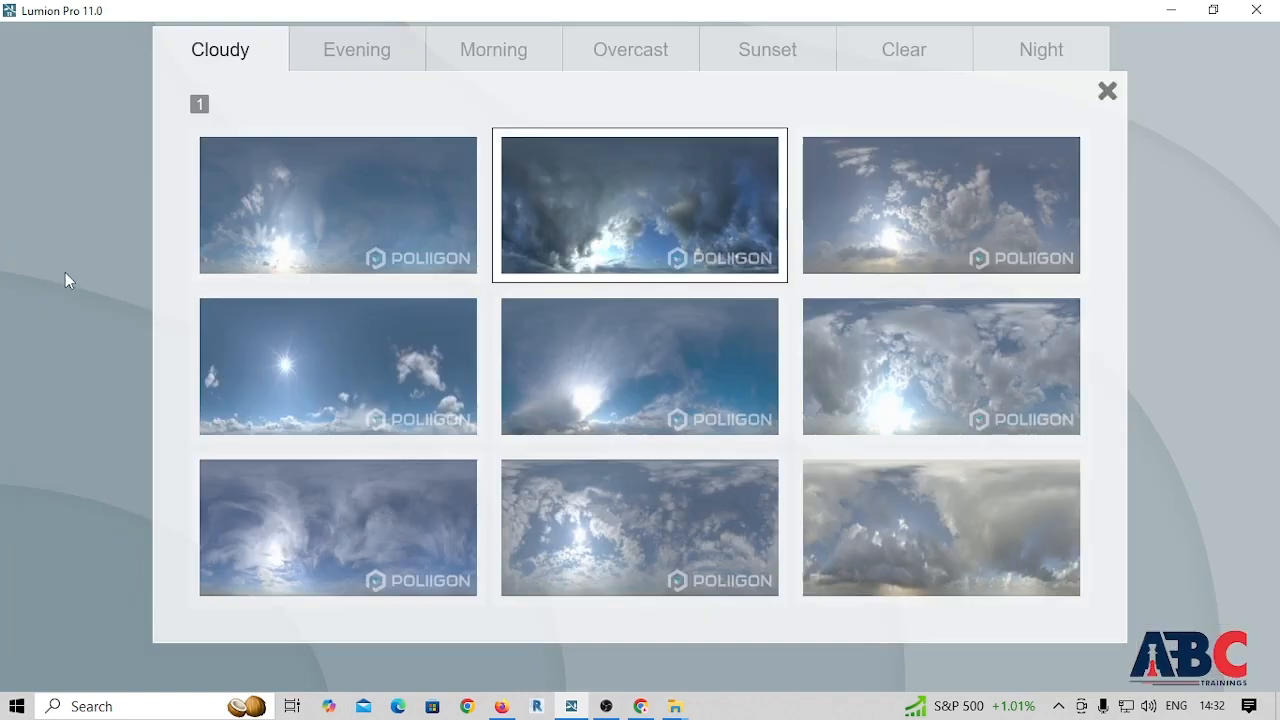
left_click(260, 209)
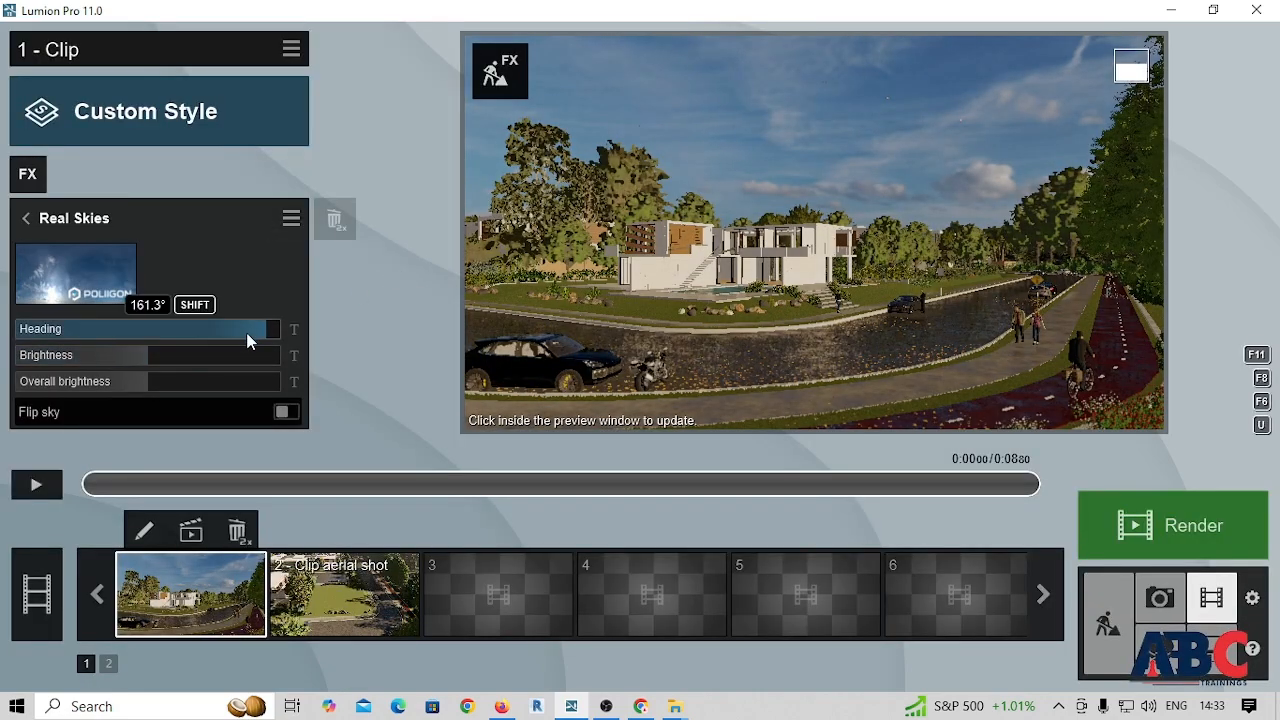
- Lower the Real Skies heading, raise its brightness slightly and turn on Flip sky
left_click_drag(246, 332, 176, 353)
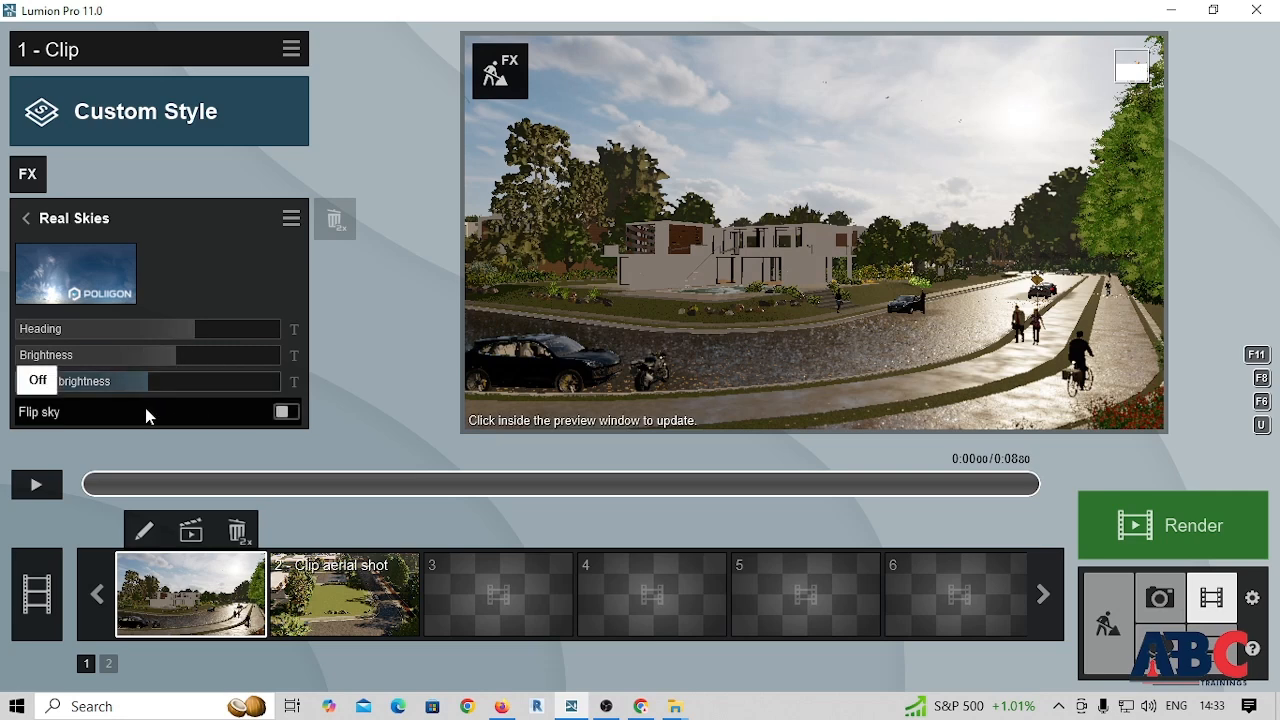
left_click(52, 414)
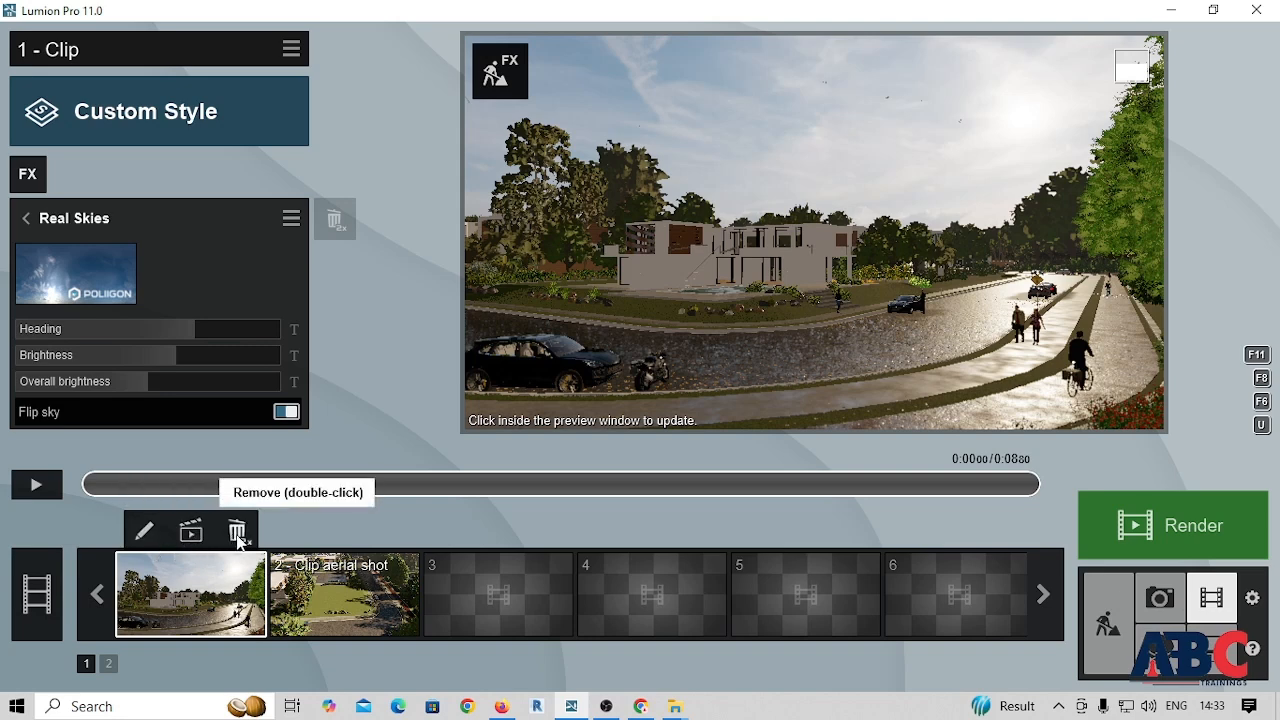
- Open the first clip's camera path, review its keyframes and return to the movie overview
left_click(141, 538)
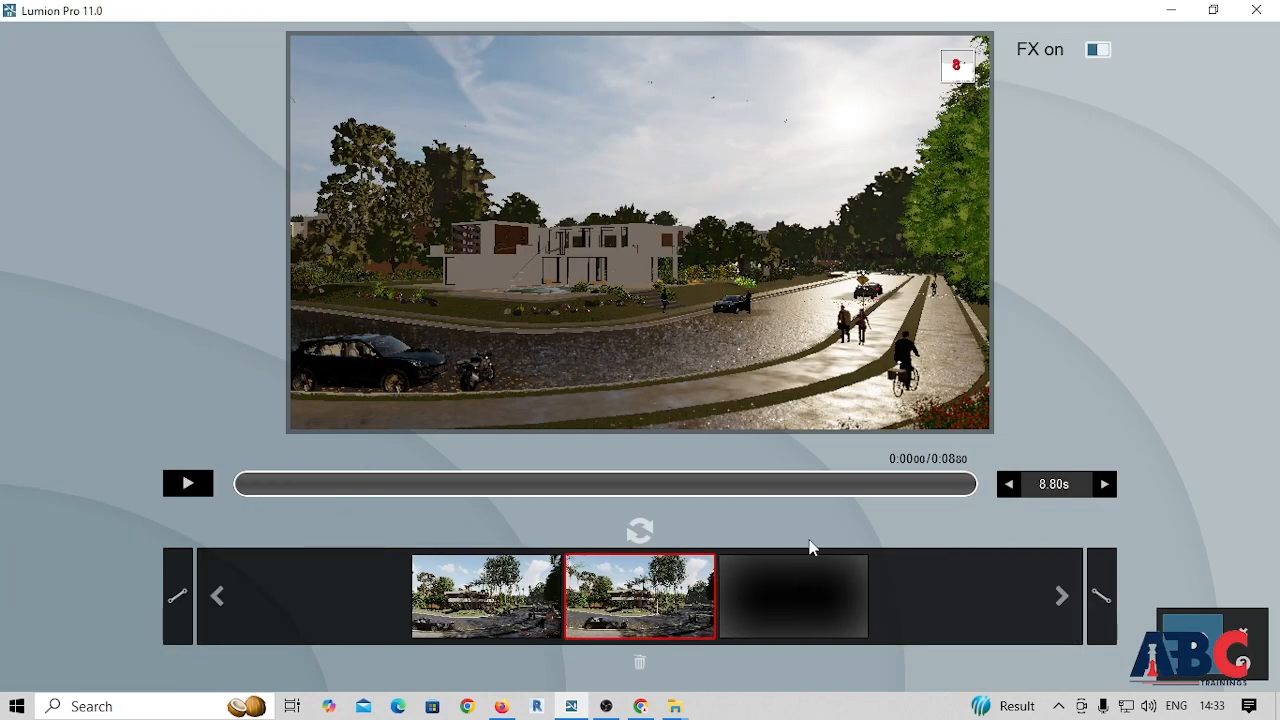
left_click(503, 612)
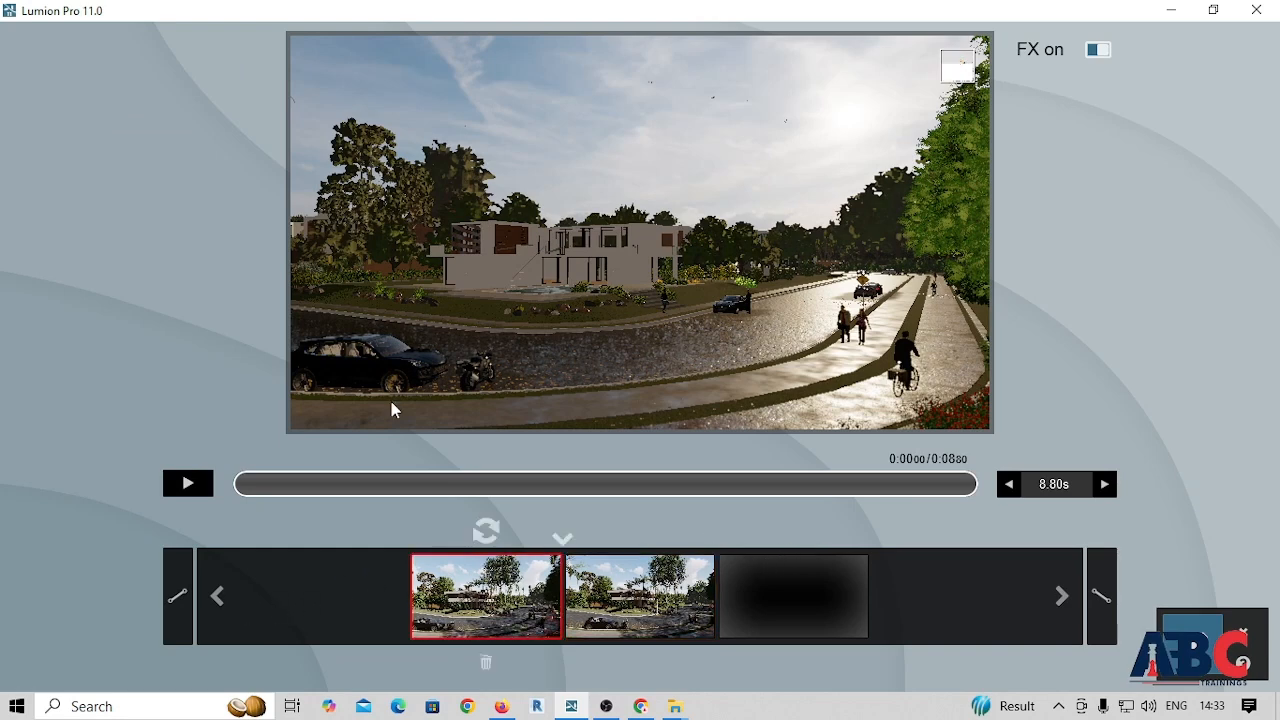
mouse_move(561, 309)
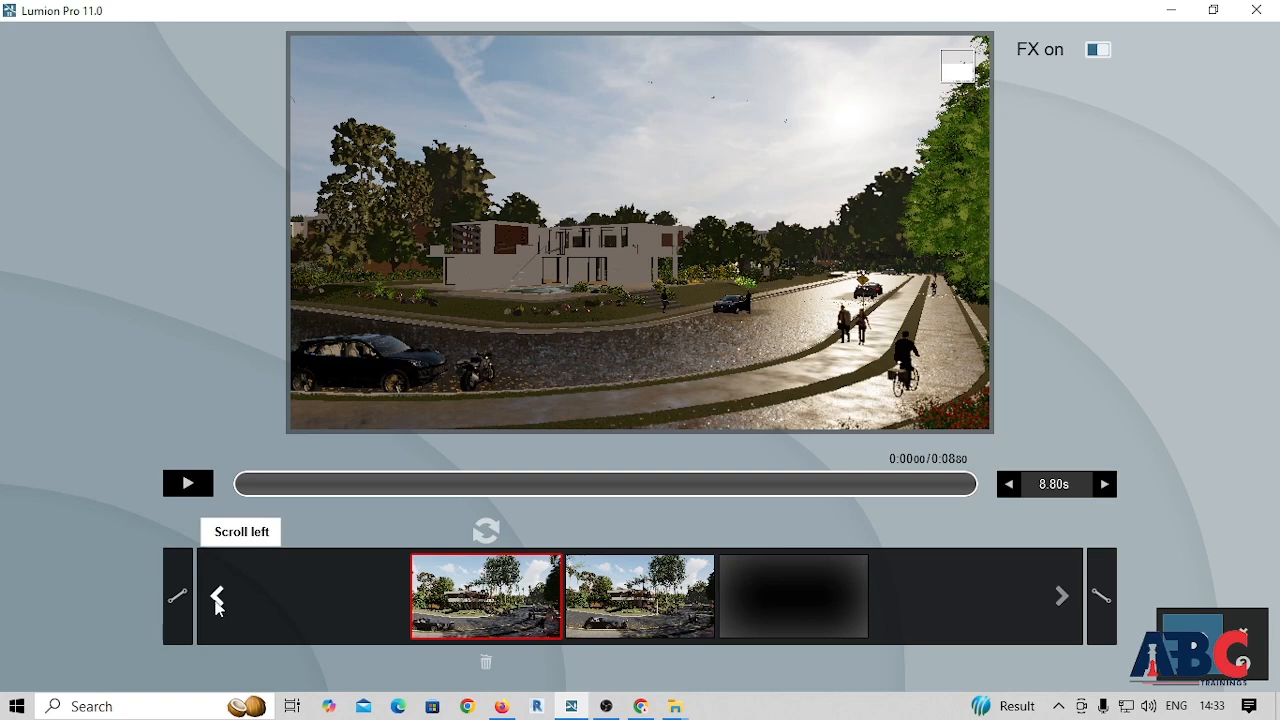
left_click(217, 598)
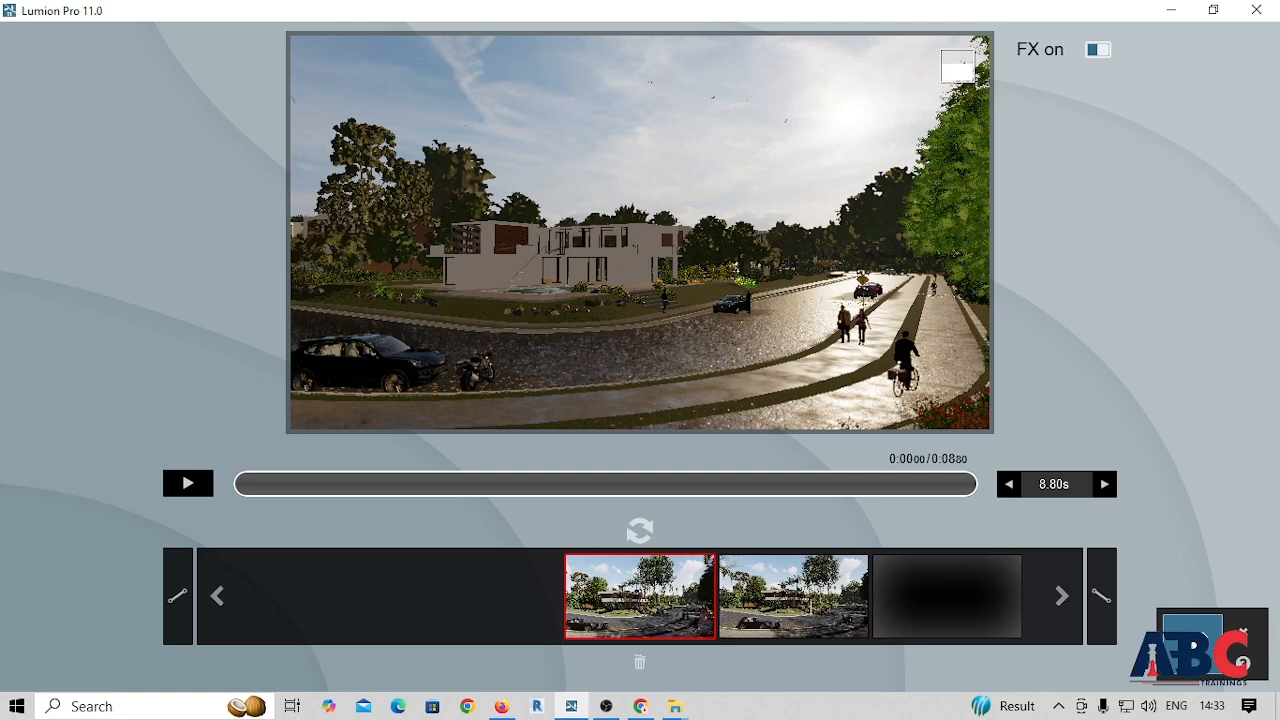
left_click(1193, 660)
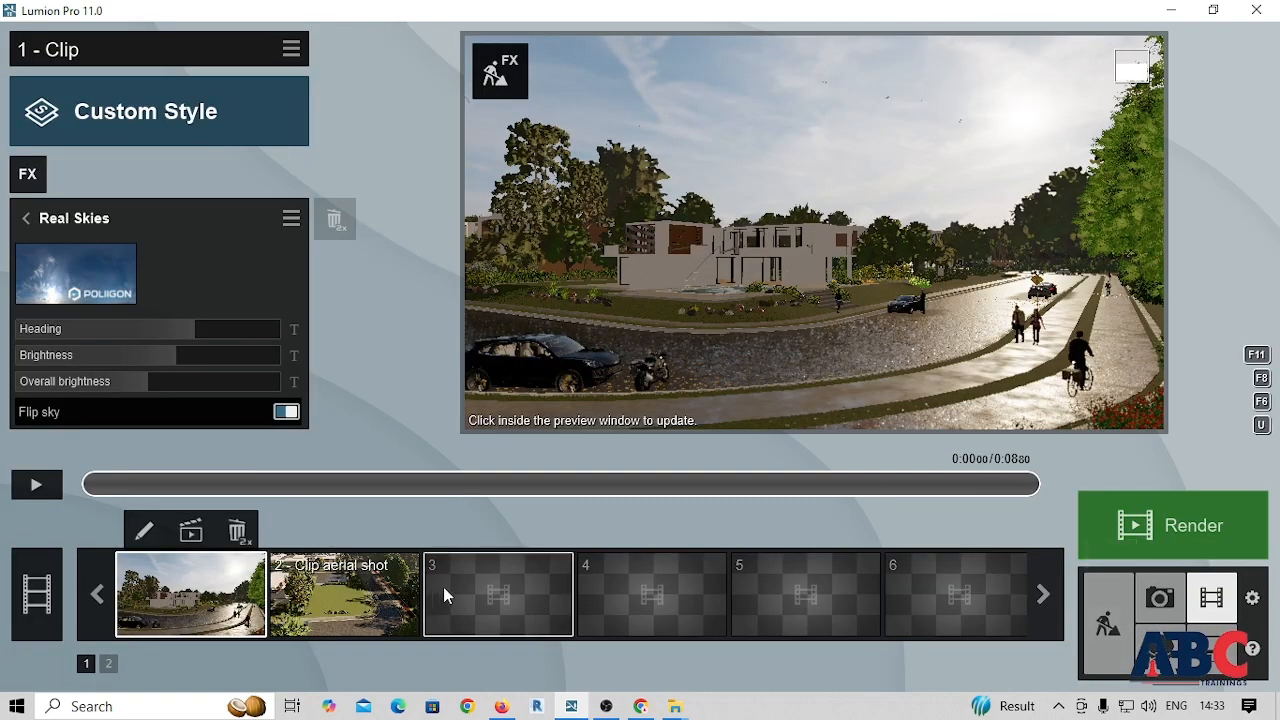
- Select the second clip, the aerial shot, and refresh its preview with effects
left_click(359, 617)
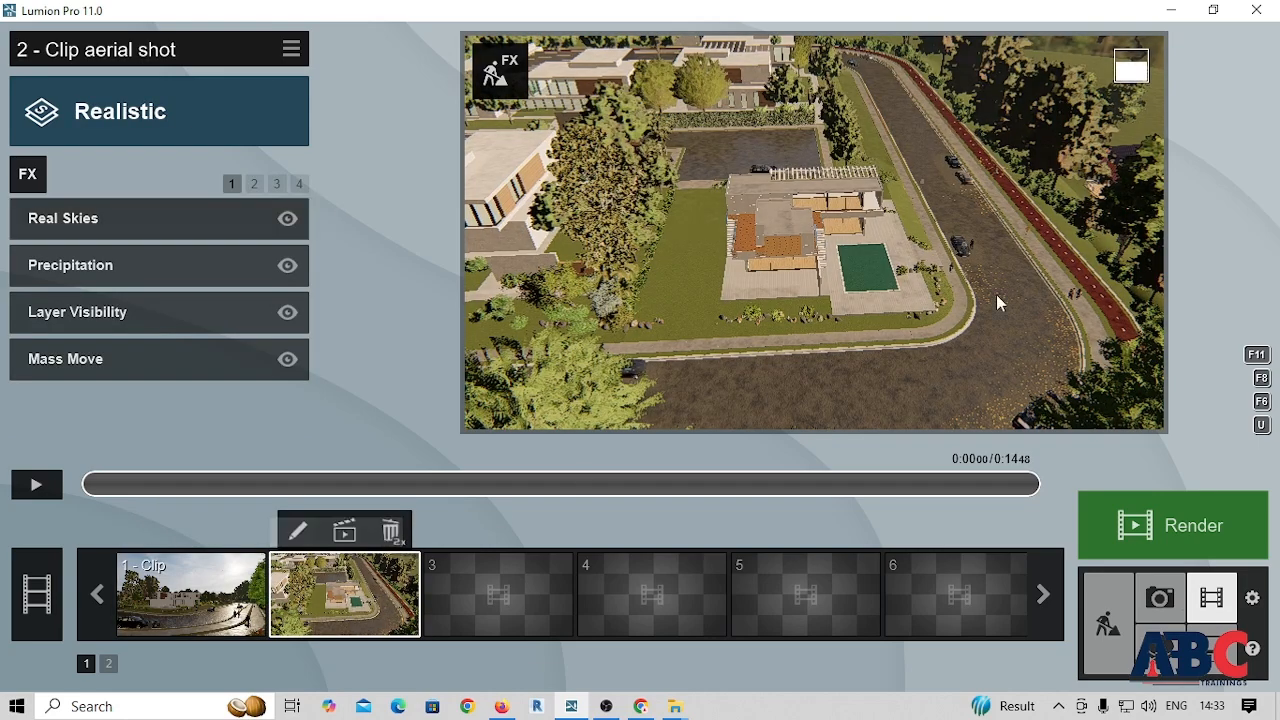
left_click(954, 344)
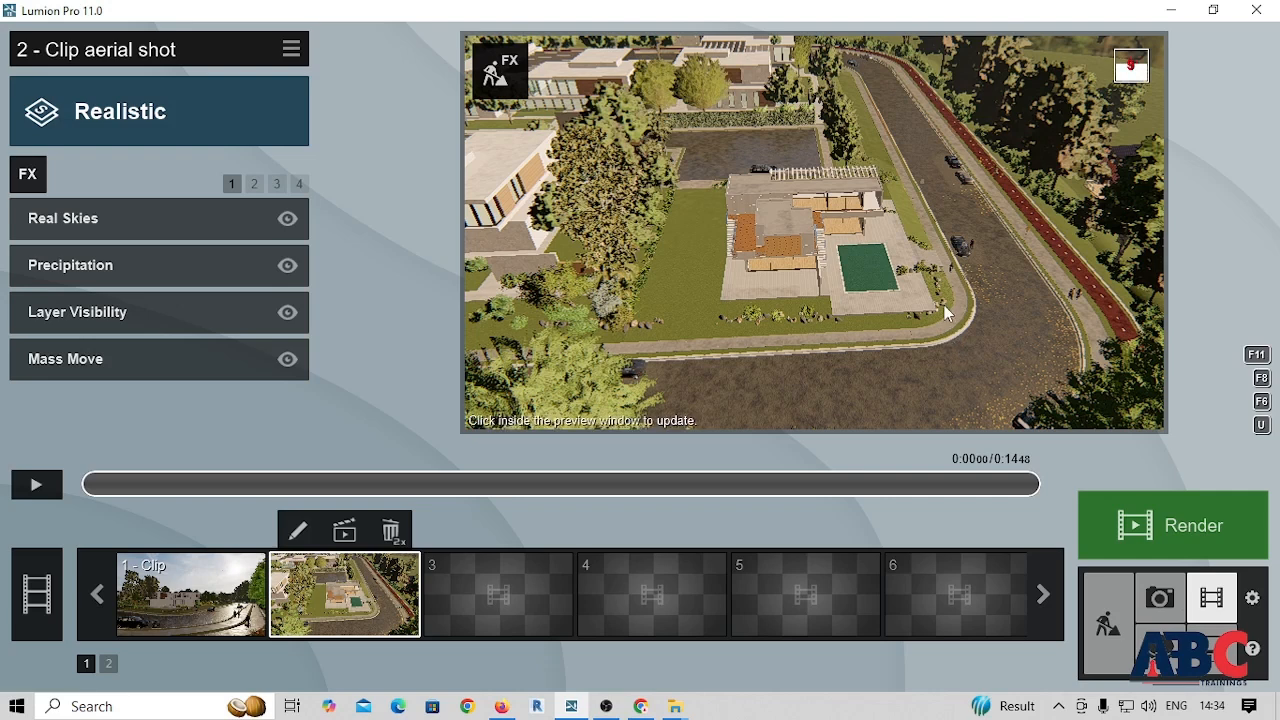
left_click(834, 322)
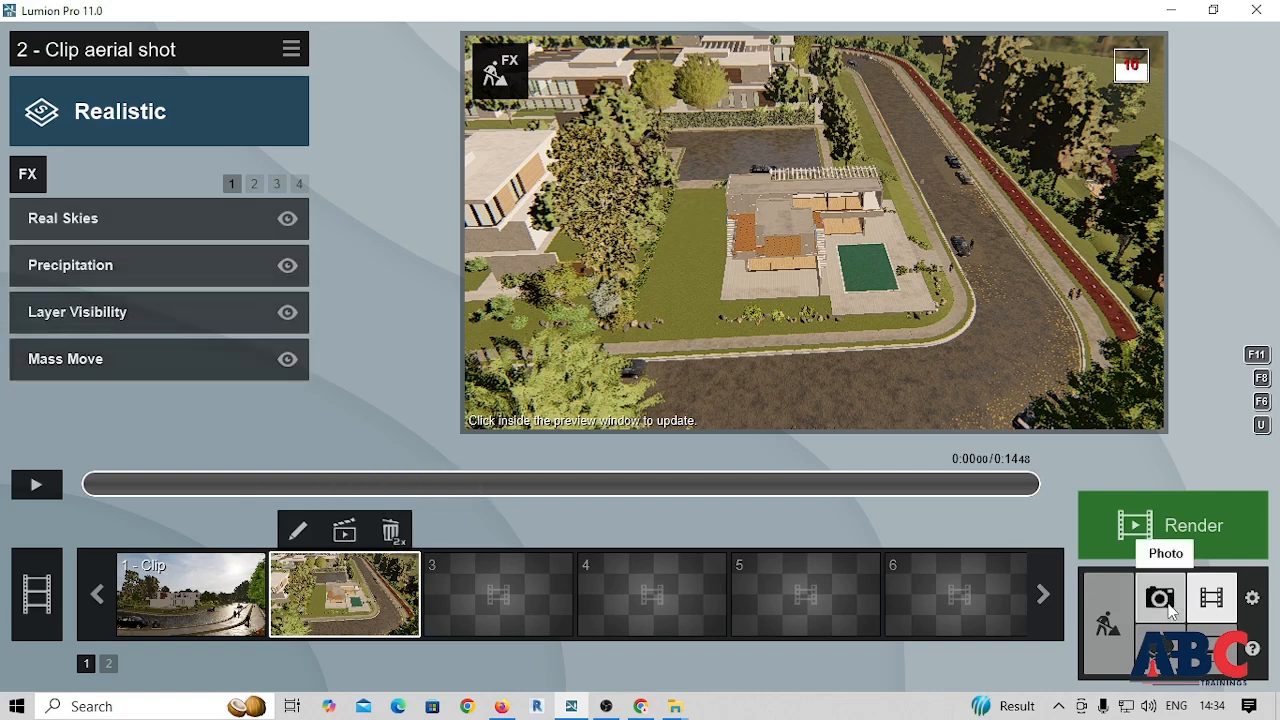
- Open the movie render settings and review the output options for the current frame and for an image sequence
left_click(1153, 529)
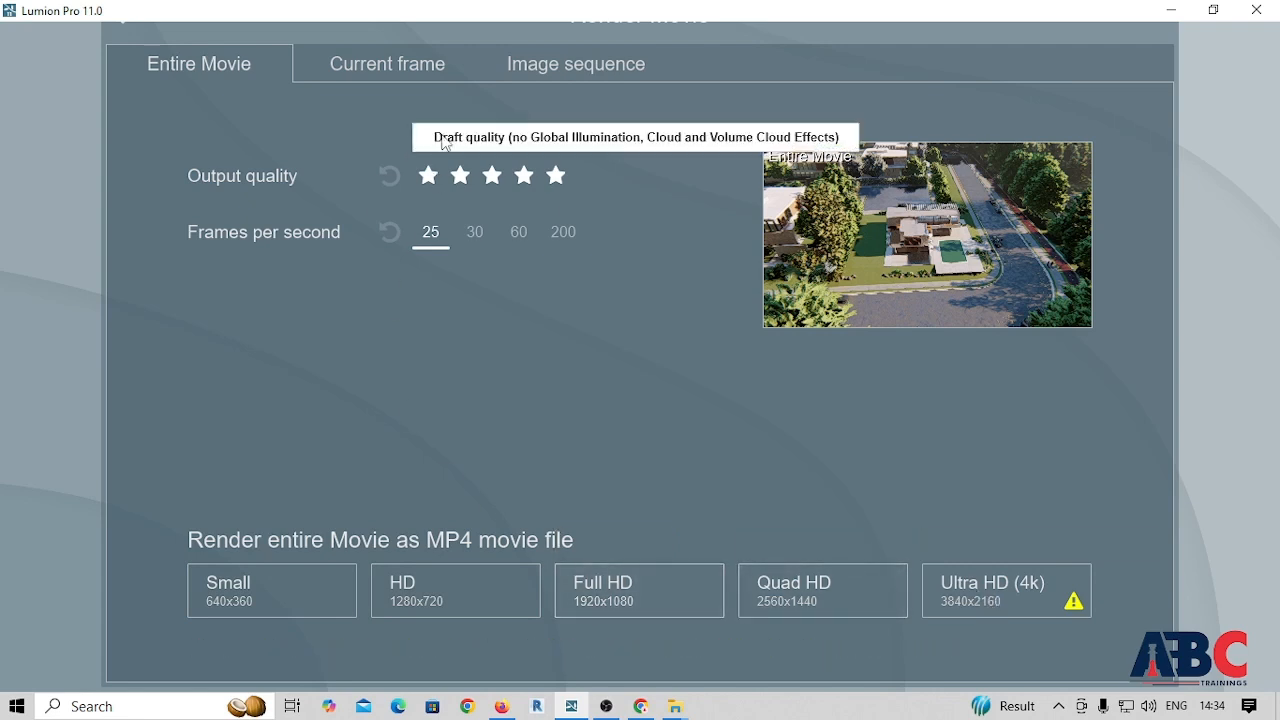
left_click(406, 83)
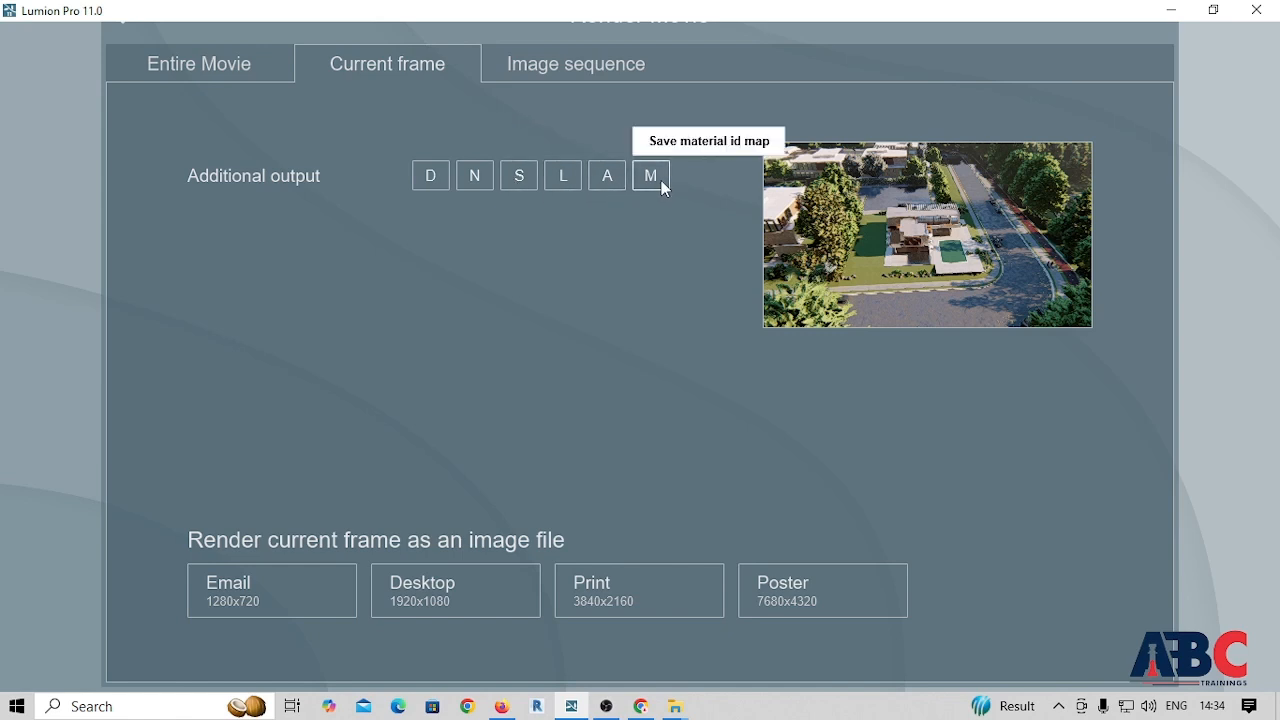
left_click(528, 66)
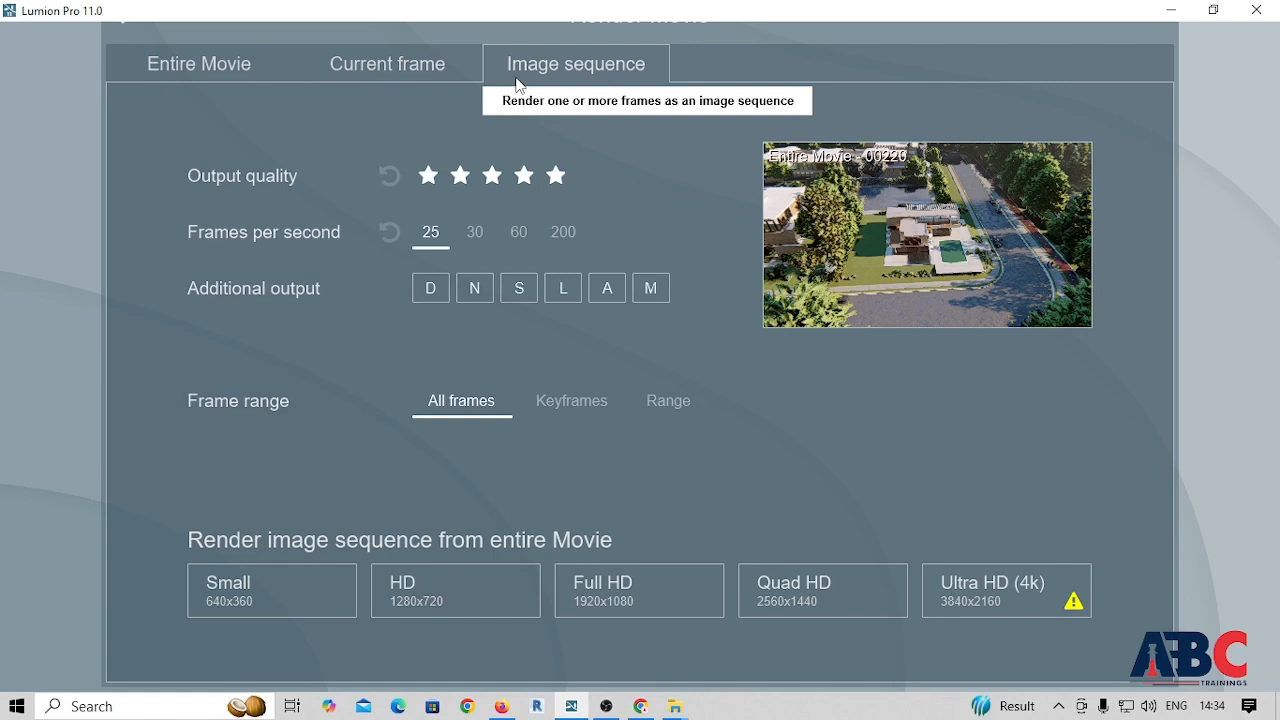
left_click(378, 62)
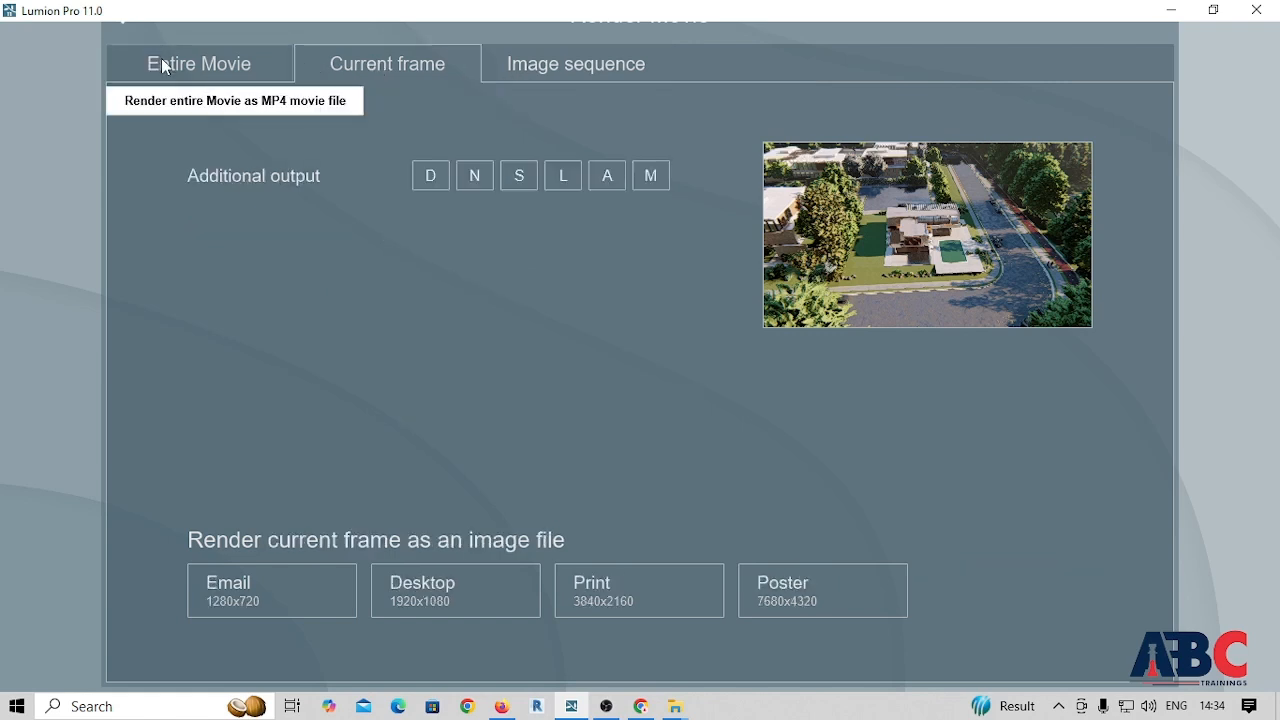
- Render the entire movie in HD 1280x720 as an MP4 file named movie
left_click(171, 75)
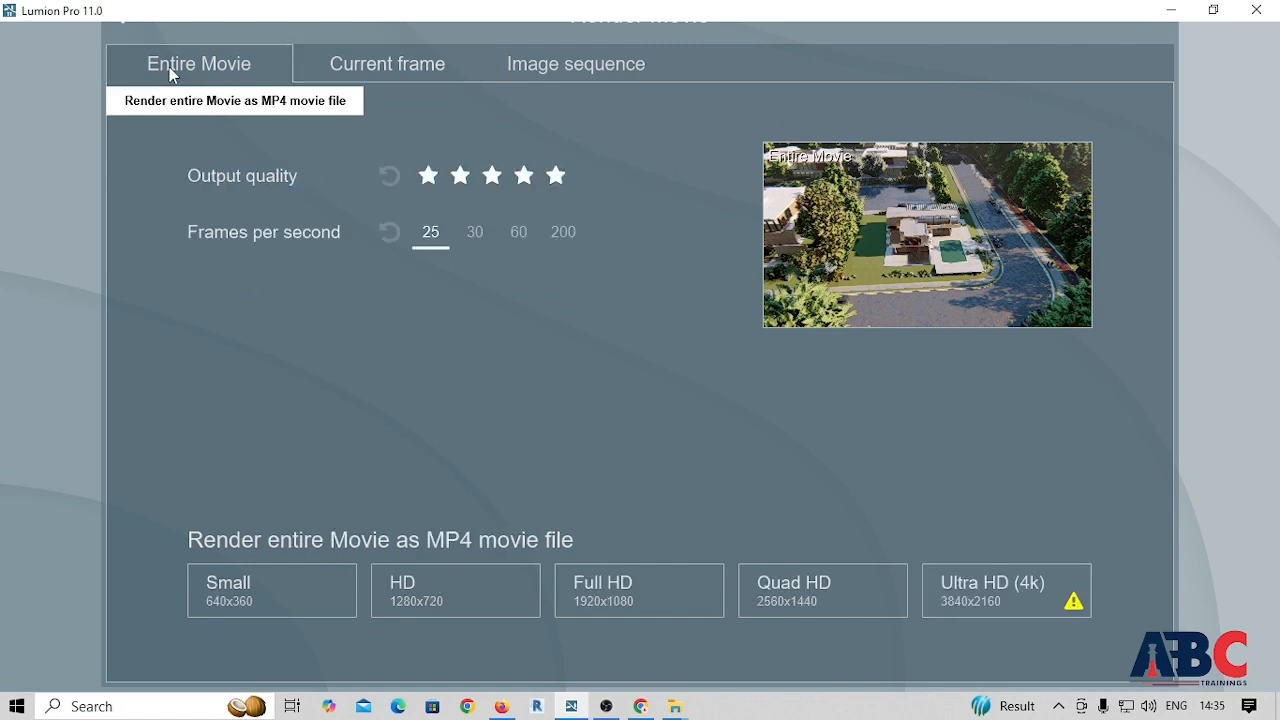
left_click(443, 596)
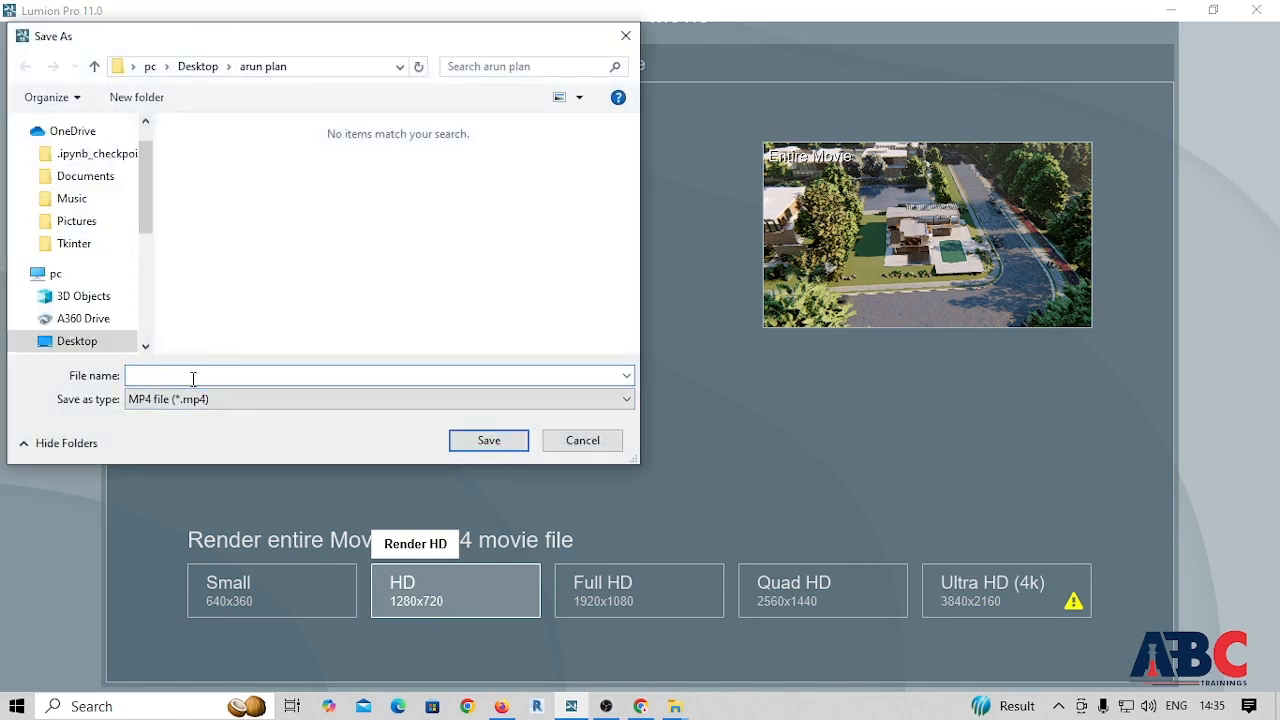
type("movie")
left_click(488, 440)
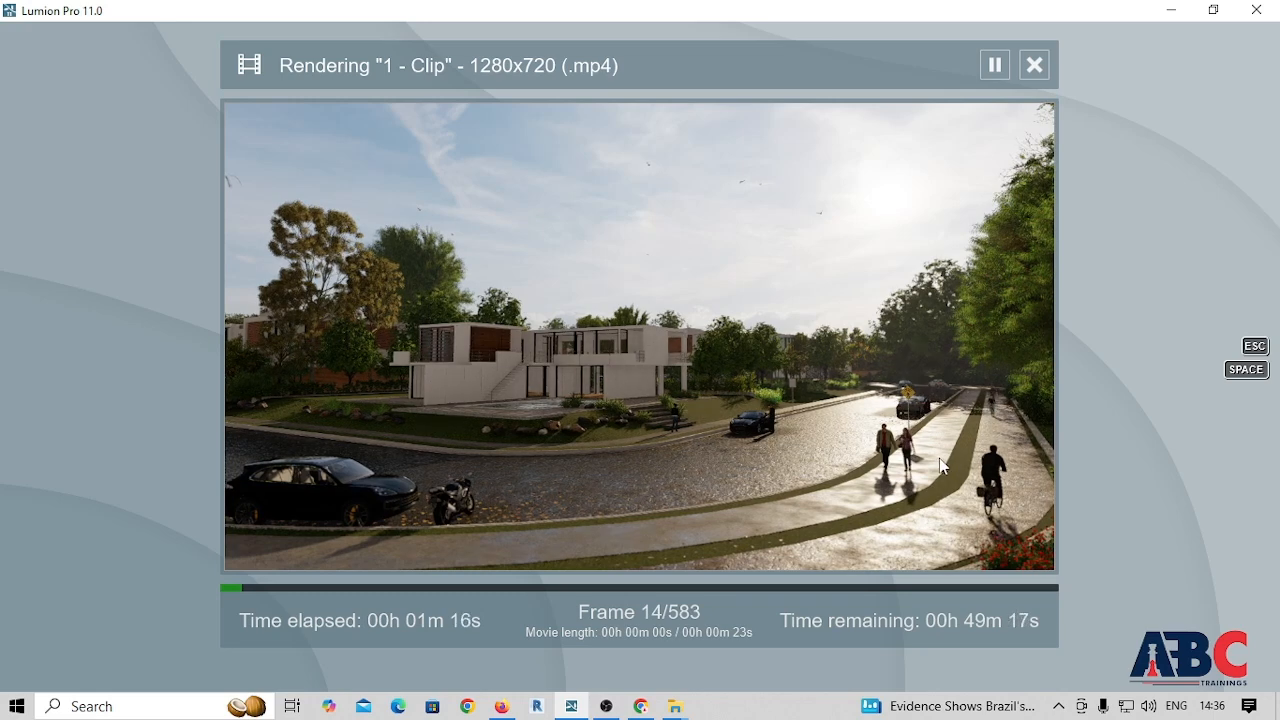
- Cancel the running movie render and close the render window
left_click(1034, 65)
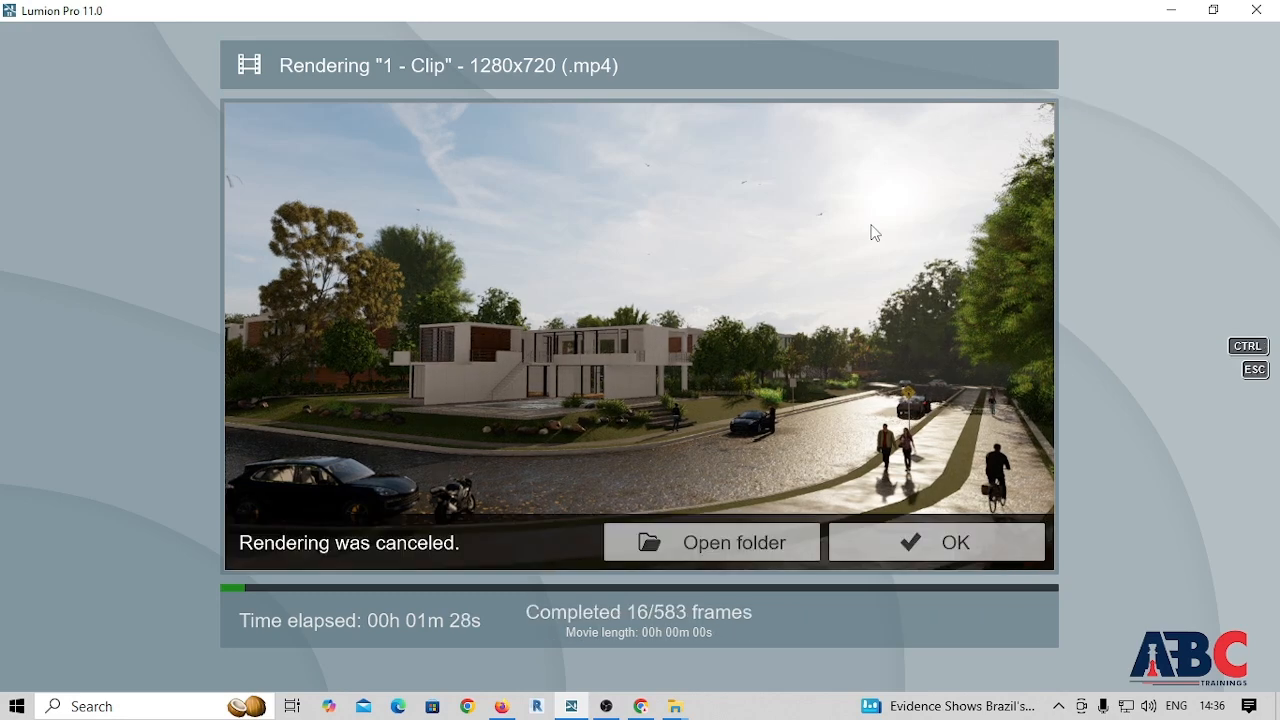
left_click(901, 556)
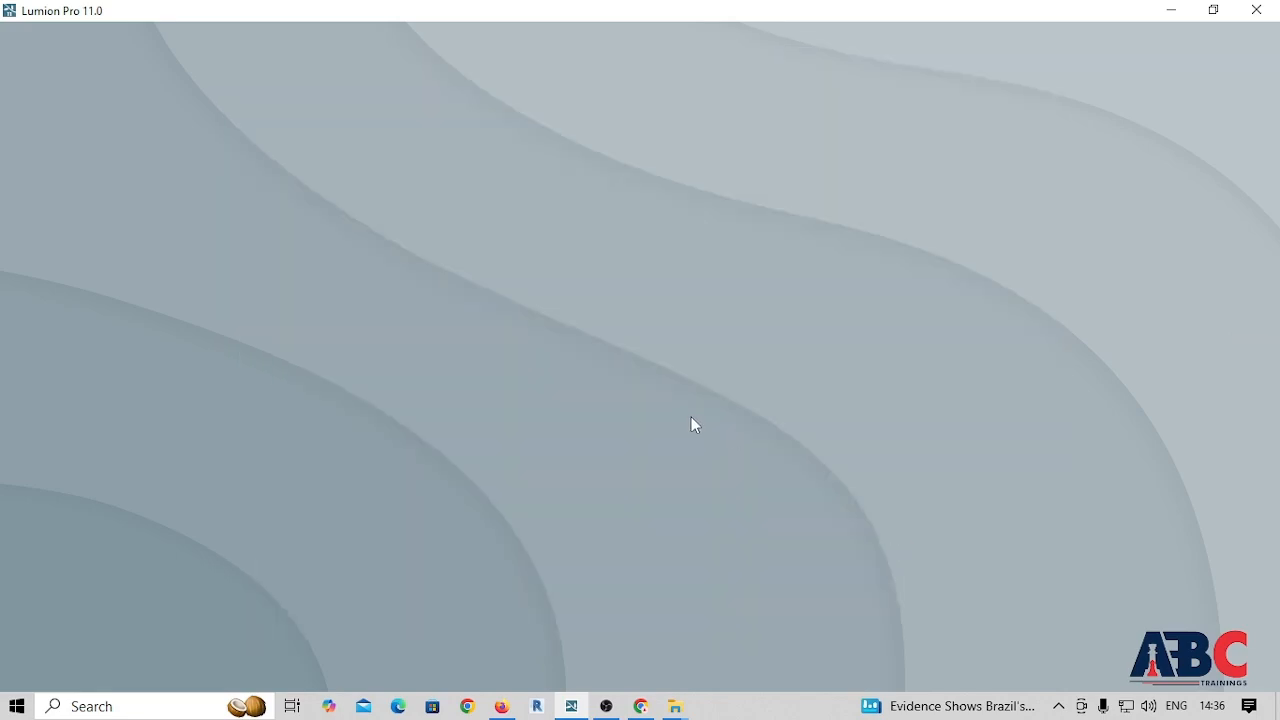